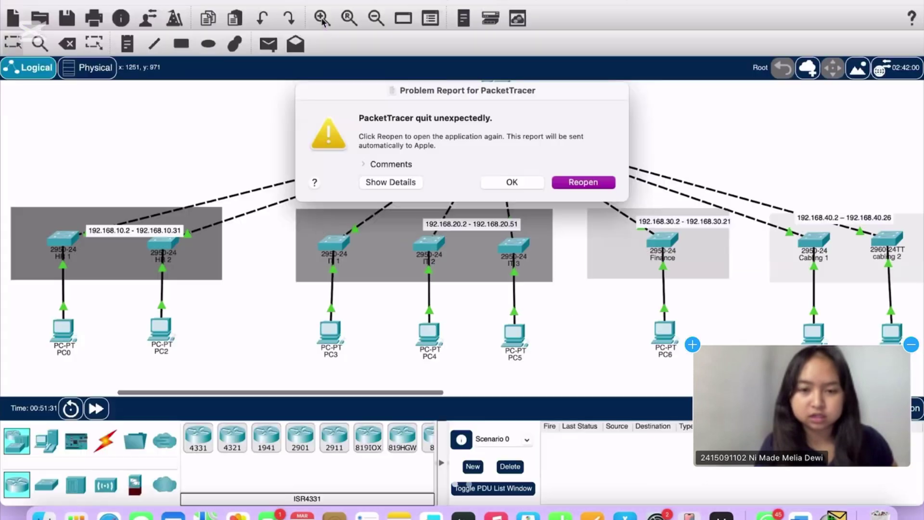
# Dismiss the crash report and look over the network topology, from the Cabling switches back to the HR switches
pyautogui.click(396, 331)
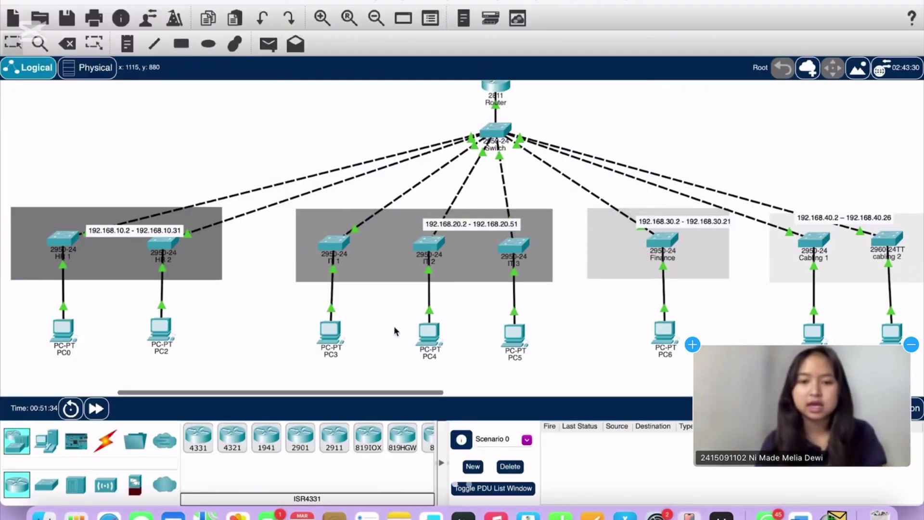
pyautogui.hscroll(2, 396, 331)
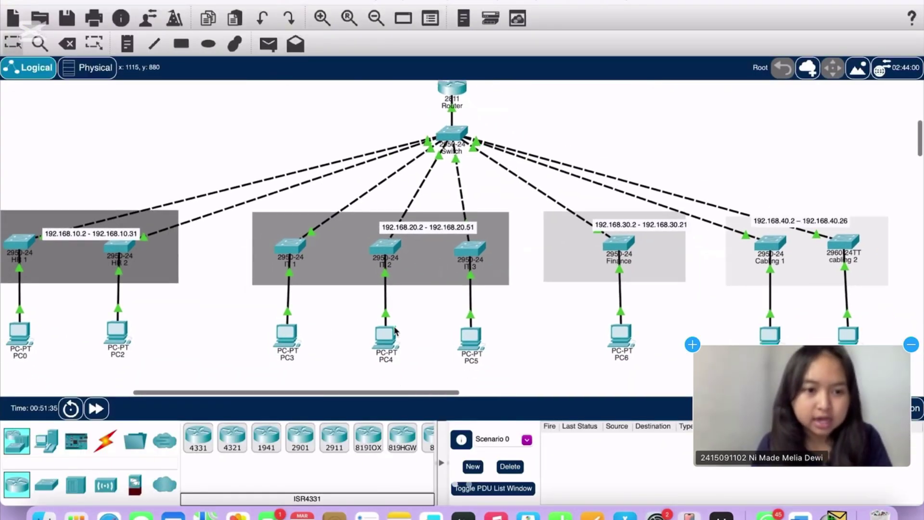
pyautogui.scroll(-1, 397, 332)
pyautogui.hscroll(-1, 396, 331)
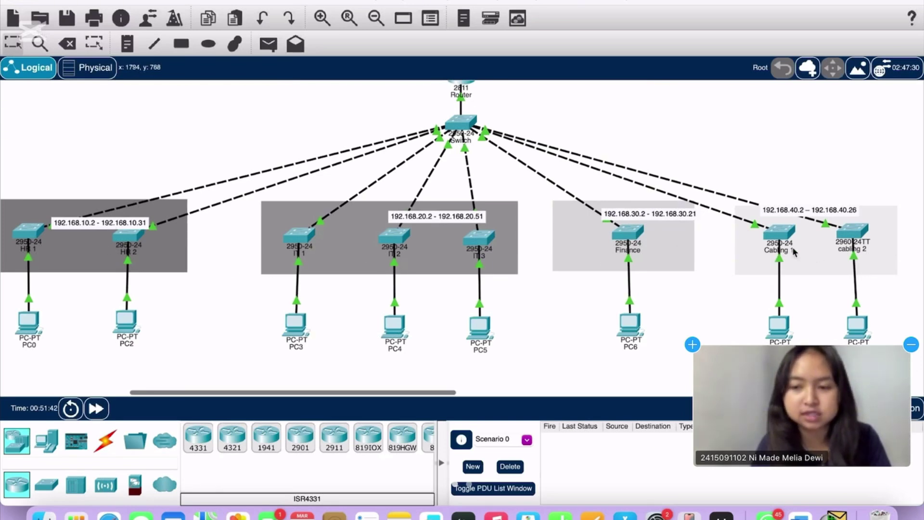
pyautogui.scroll(2, 718, 226)
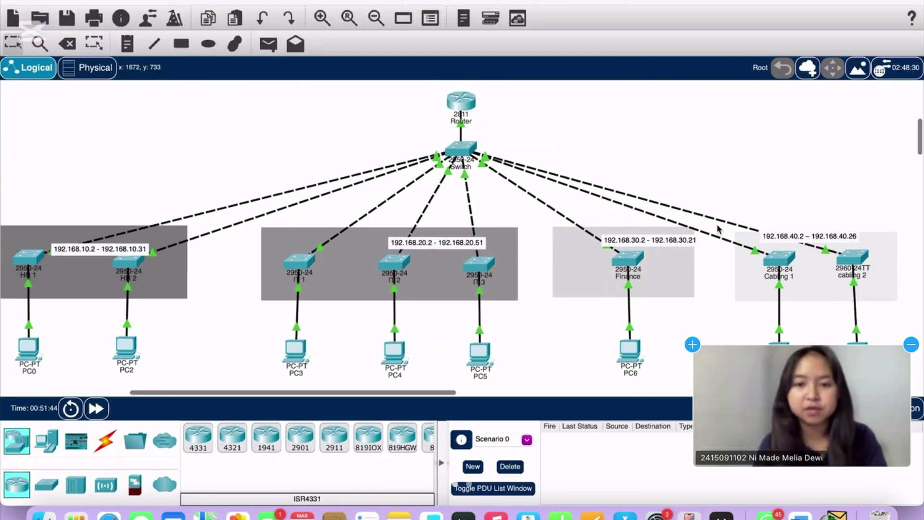
pyautogui.hscroll(-1, 718, 227)
pyautogui.hscroll(-5, 718, 229)
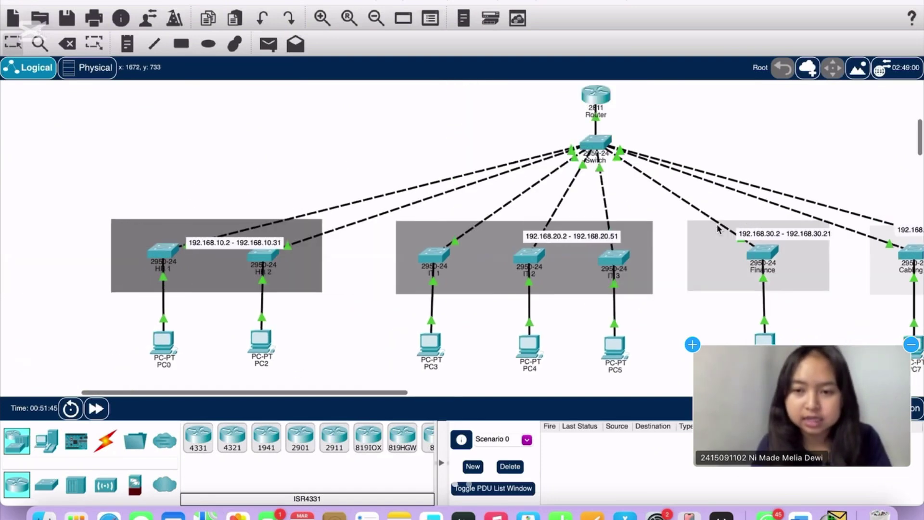
pyautogui.scroll(1, 718, 229)
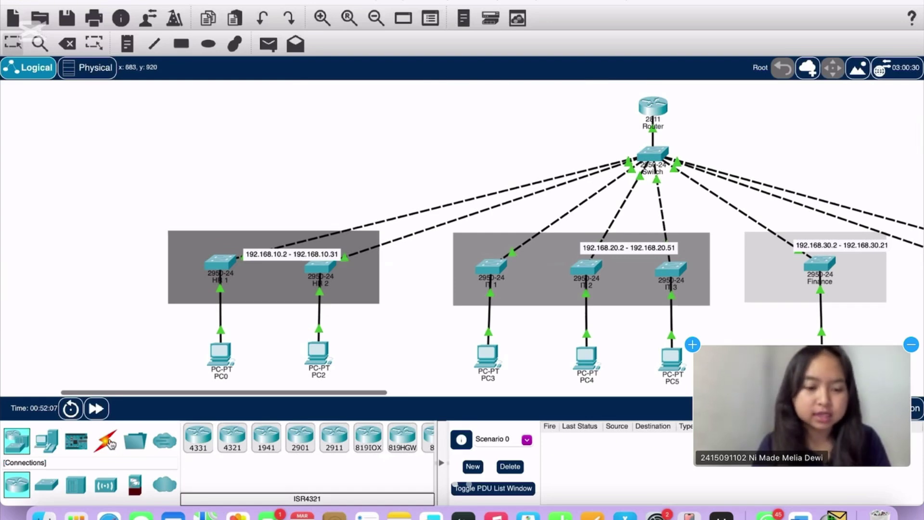
# Look through the available connection cable types, including copper straight-through and copper cross-over
pyautogui.click(107, 442)
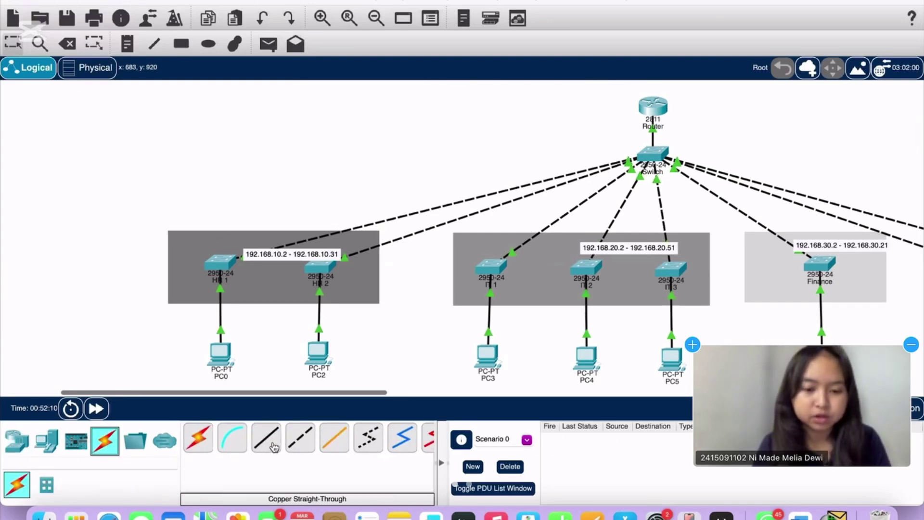
pyautogui.click(300, 438)
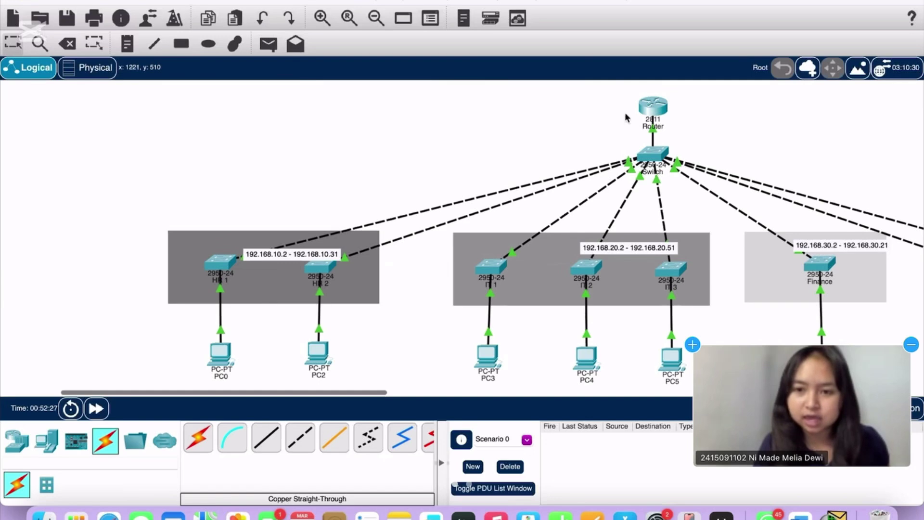
# Check the router's physical view and its global configuration settings
pyautogui.click(654, 110)
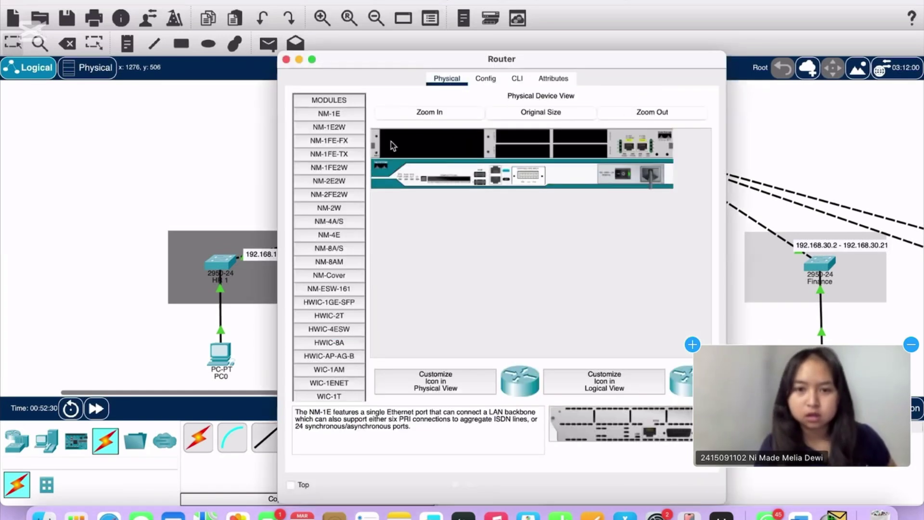
pyautogui.click(492, 80)
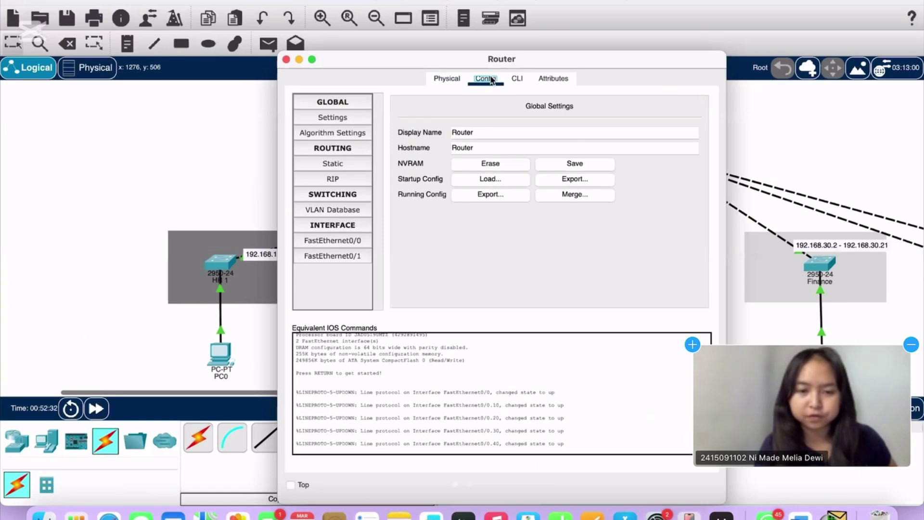
pyautogui.click(249, 116)
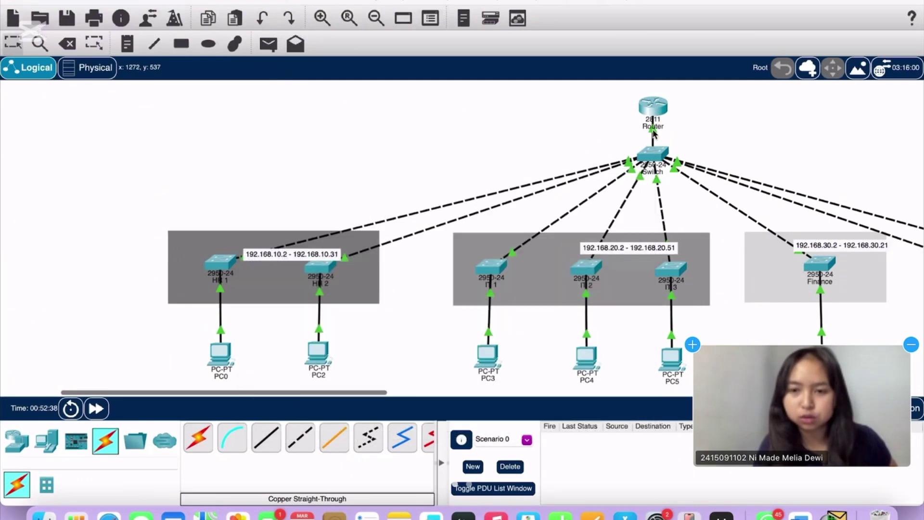
# Examine the router's interface addresses, its FastEthernet0/0 configuration and its IOS command line
pyautogui.moveTo(655, 113)
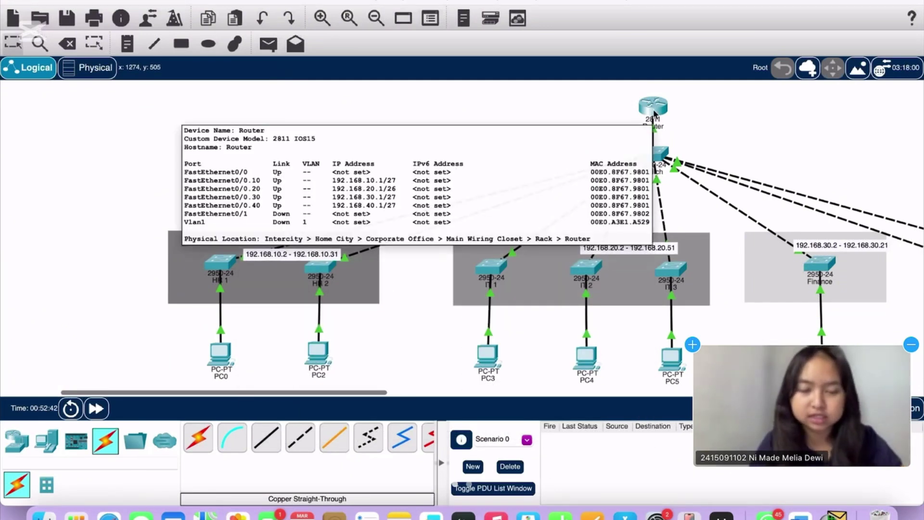
pyautogui.click(654, 112)
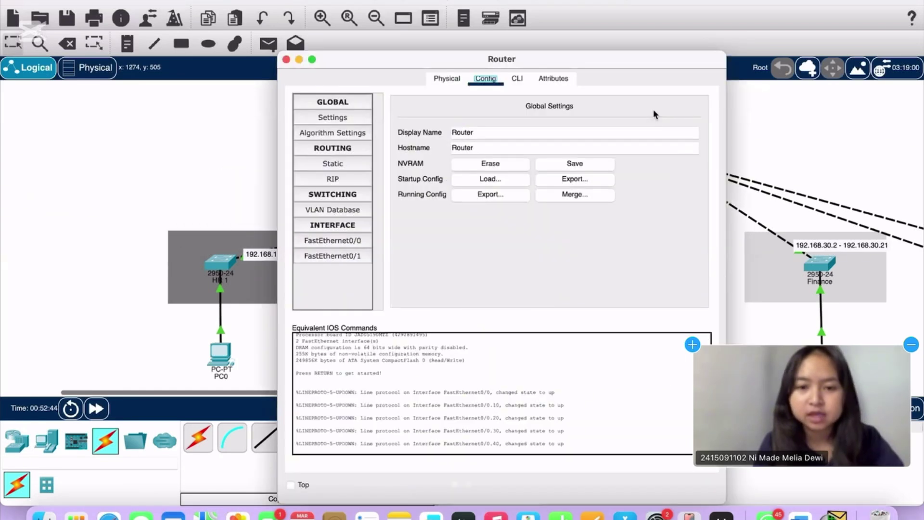
pyautogui.click(334, 242)
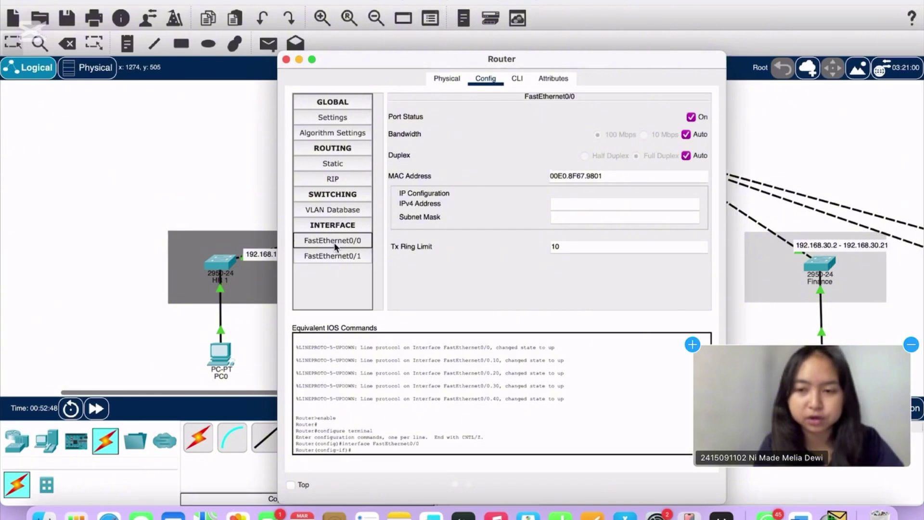
pyautogui.click(518, 84)
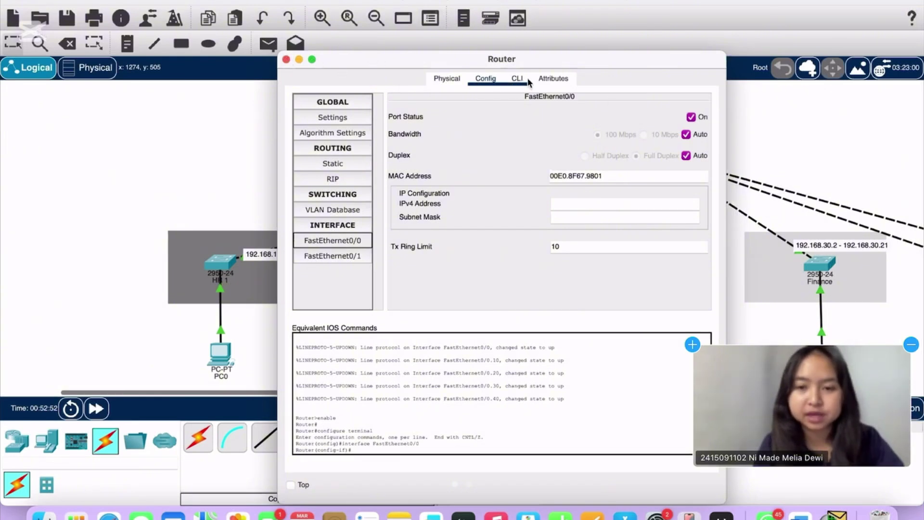
pyautogui.click(520, 81)
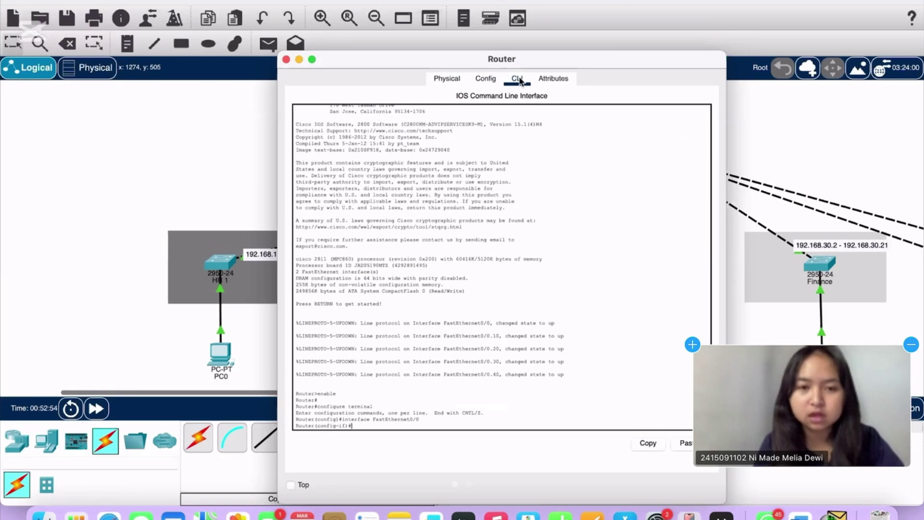
pyautogui.click(299, 60)
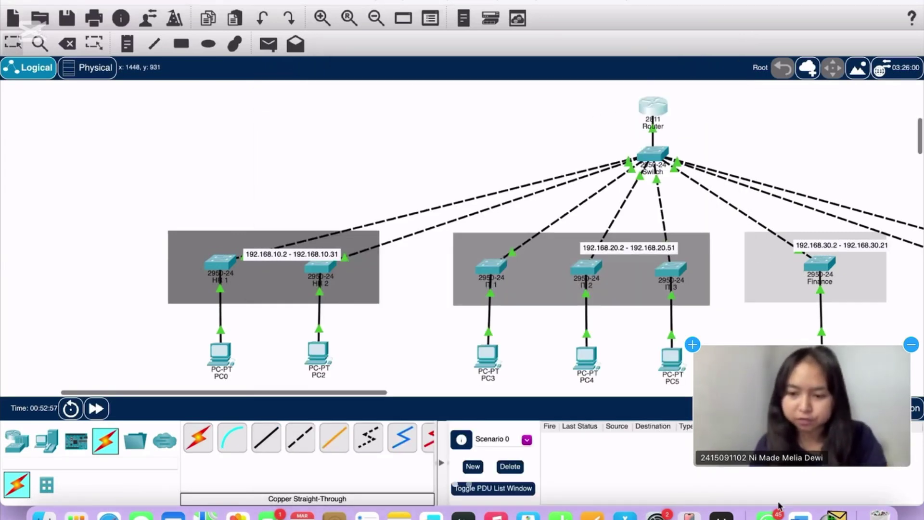
# Switch to the report in Microsoft Word and find the section on activating VLAN subinterfaces through the router's CLI
pyautogui.click(800, 516)
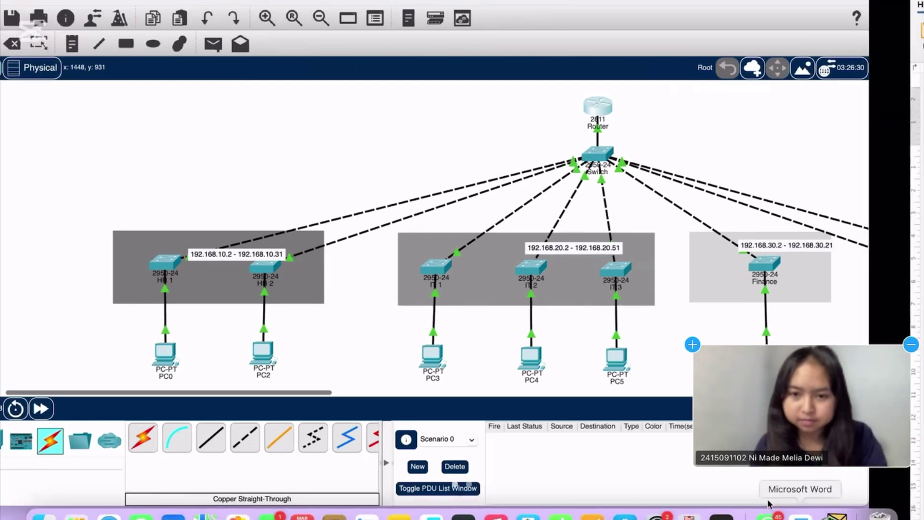
pyautogui.scroll(-10, 630, 360)
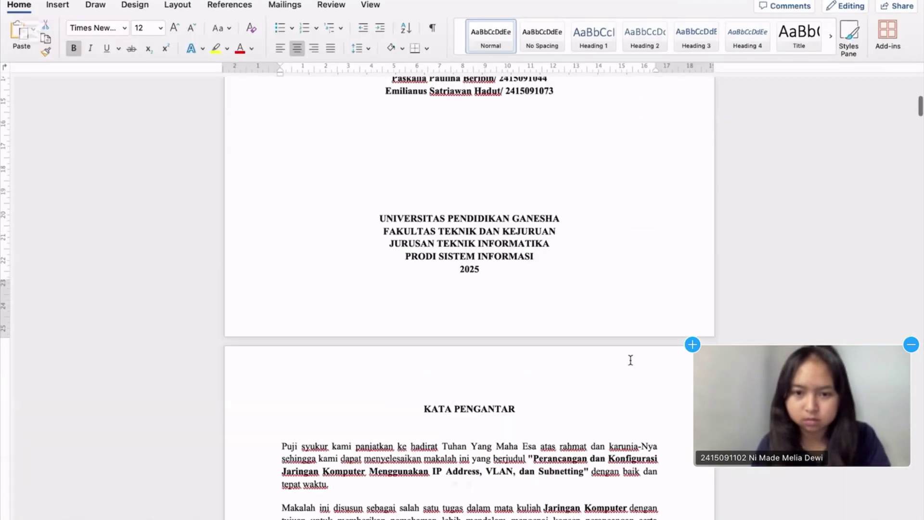
pyautogui.scroll(-10, 631, 360)
pyautogui.scroll(-15, 630, 360)
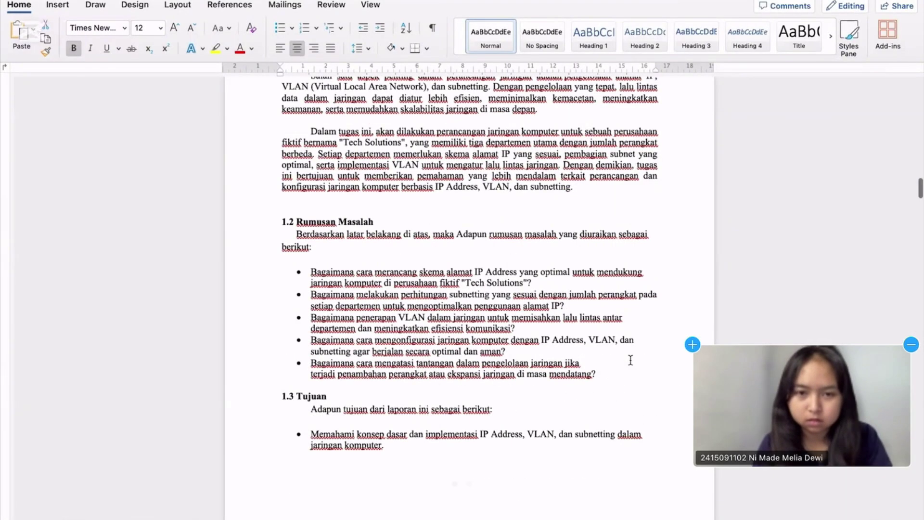
pyautogui.scroll(-15, 631, 360)
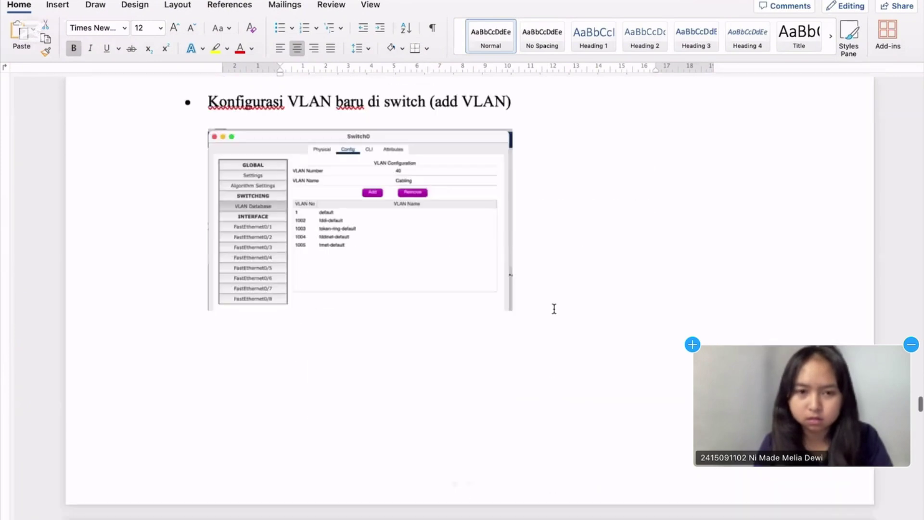
pyautogui.scroll(3, 553, 310)
pyautogui.scroll(-10, 557, 309)
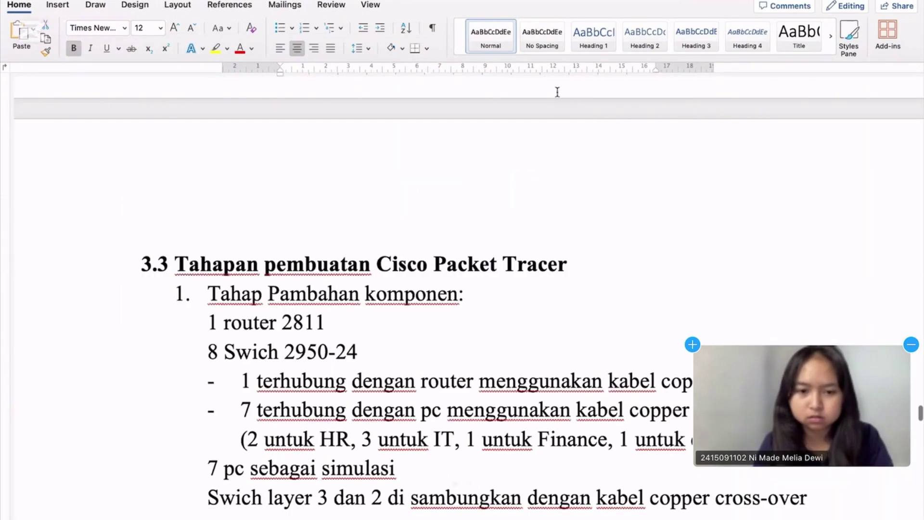
pyautogui.scroll(-15, 580, 129)
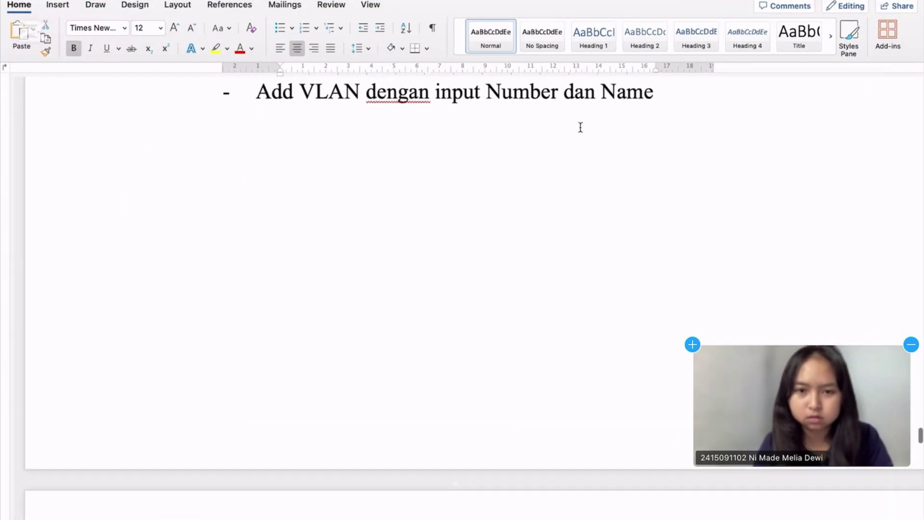
pyautogui.scroll(5, 580, 129)
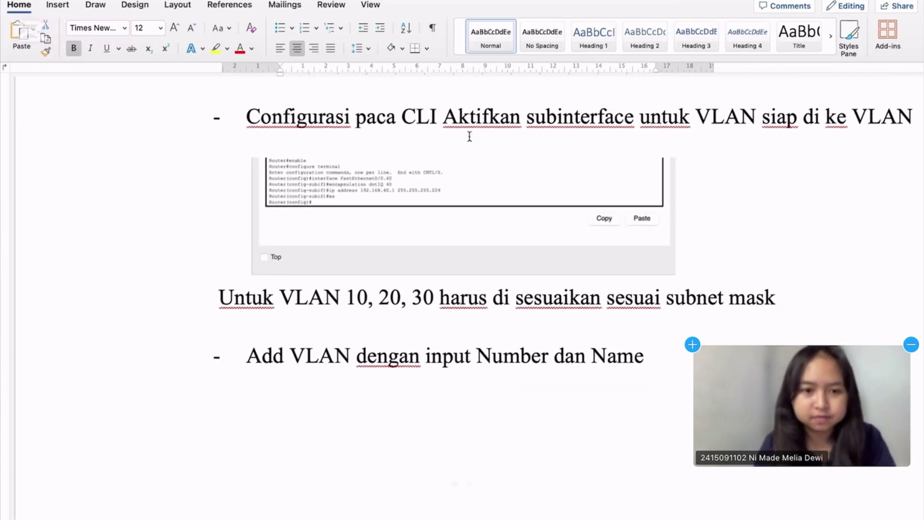
pyautogui.scroll(2, 470, 137)
pyautogui.scroll(-2, 469, 136)
pyautogui.hscroll(2, 469, 136)
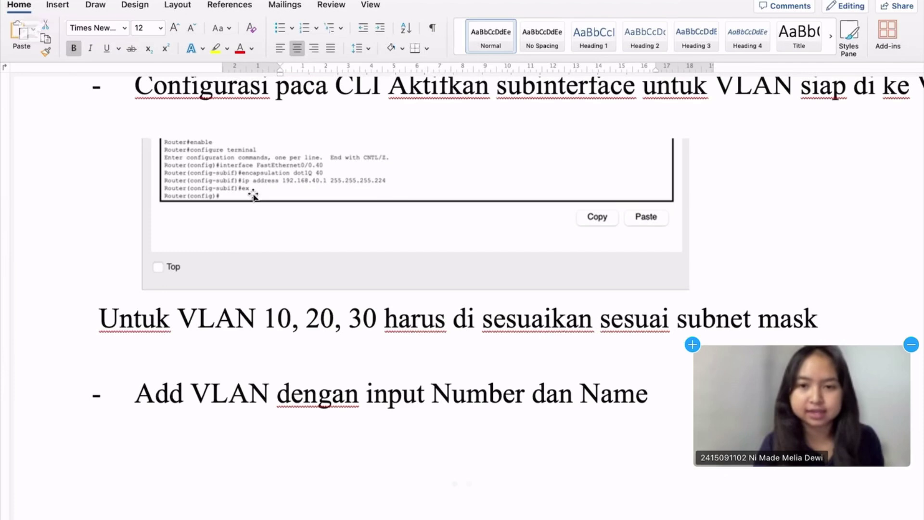
# Return to Packet Tracer and review the VLAN database of the central switch below the router
pyautogui.hotkey('ctrl', 'Left')
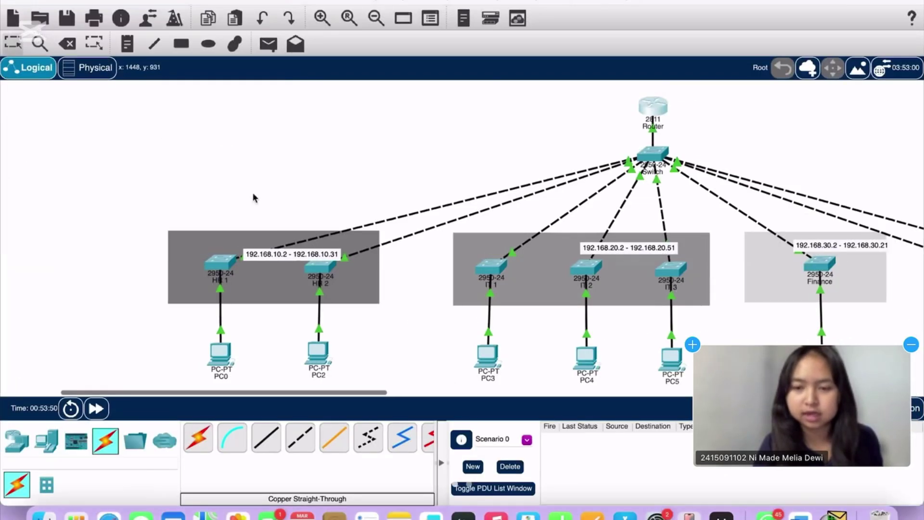
pyautogui.click(651, 161)
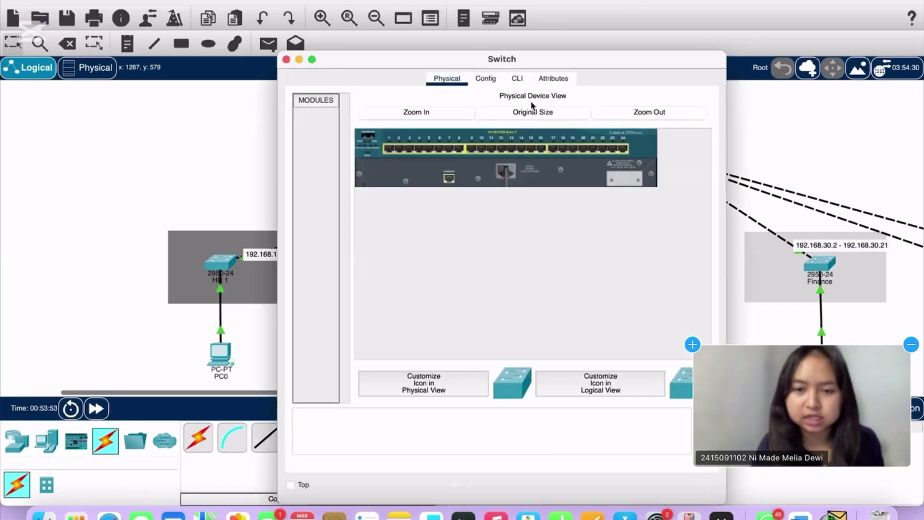
pyautogui.click(485, 78)
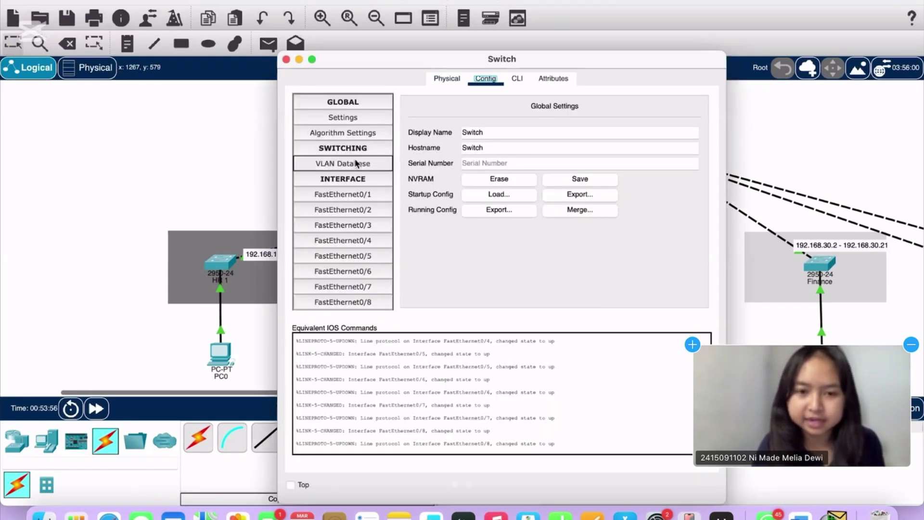
pyautogui.click(357, 164)
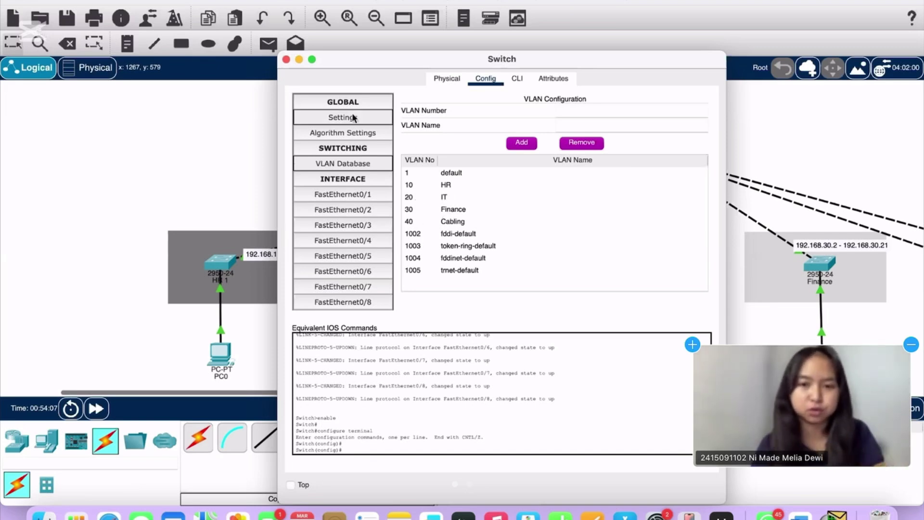
pyautogui.click(286, 60)
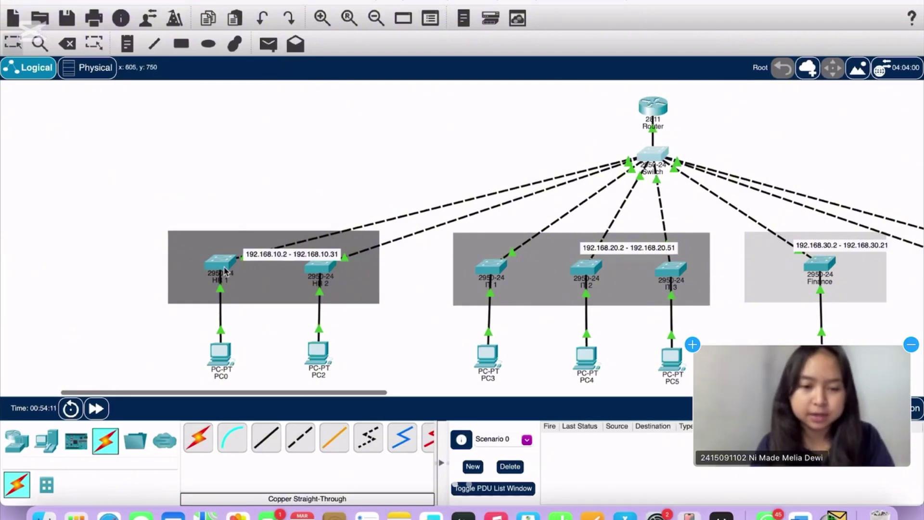
# Review the VLAN database of the HR 1 switch
pyautogui.moveTo(224, 271)
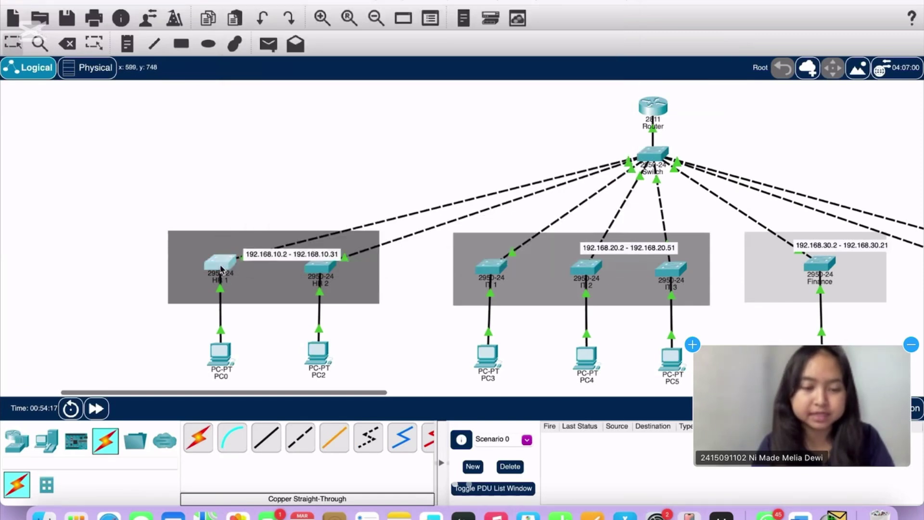
pyautogui.click(221, 269)
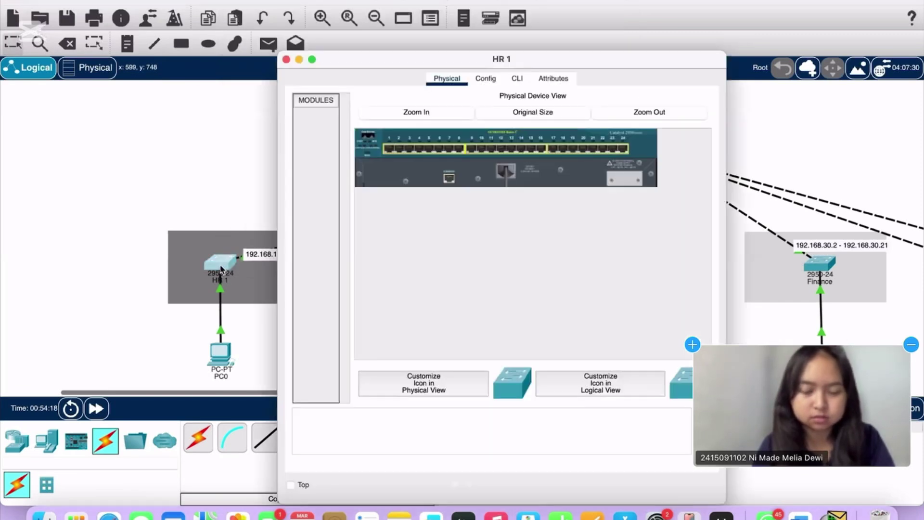
pyautogui.click(486, 79)
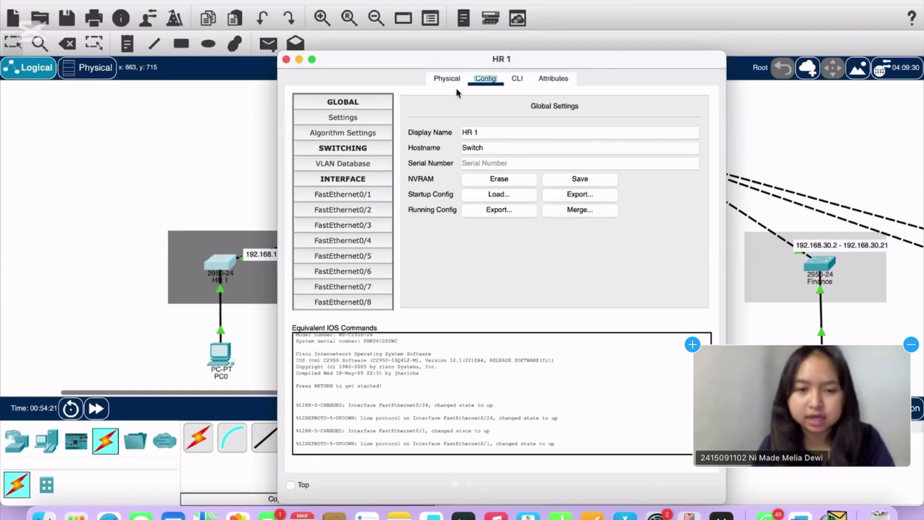
pyautogui.click(358, 165)
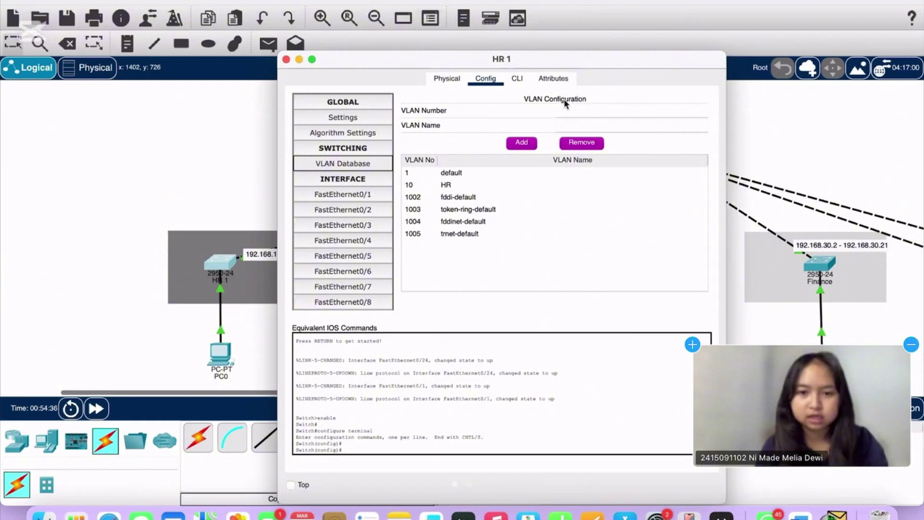
pyautogui.click(286, 60)
# Inspect the HR 1 switch's port summary and the port mode and VLAN settings of its FastEthernet0/1 interface
pyautogui.click(220, 260)
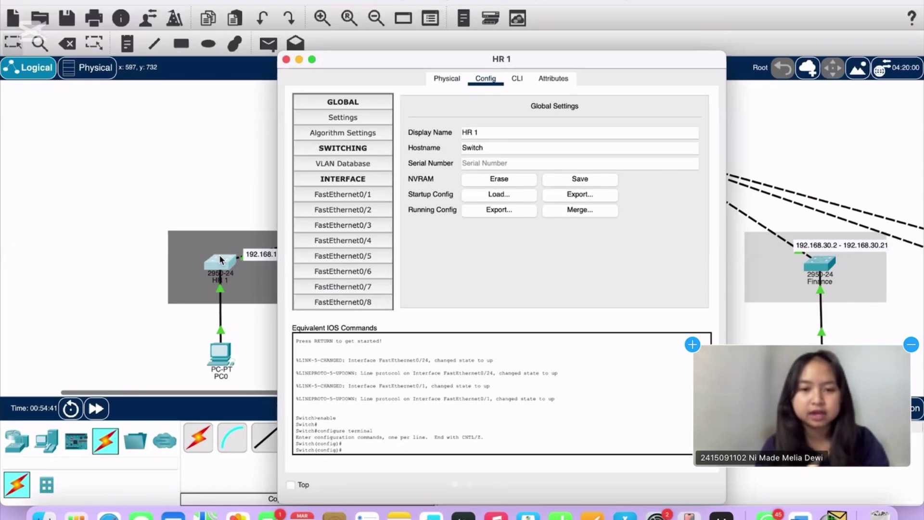
pyautogui.click(334, 195)
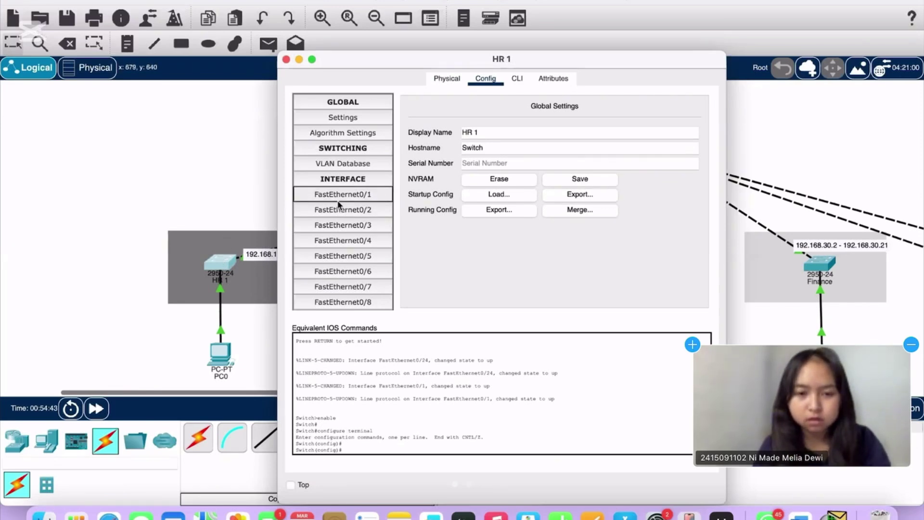
pyautogui.press('super+w')
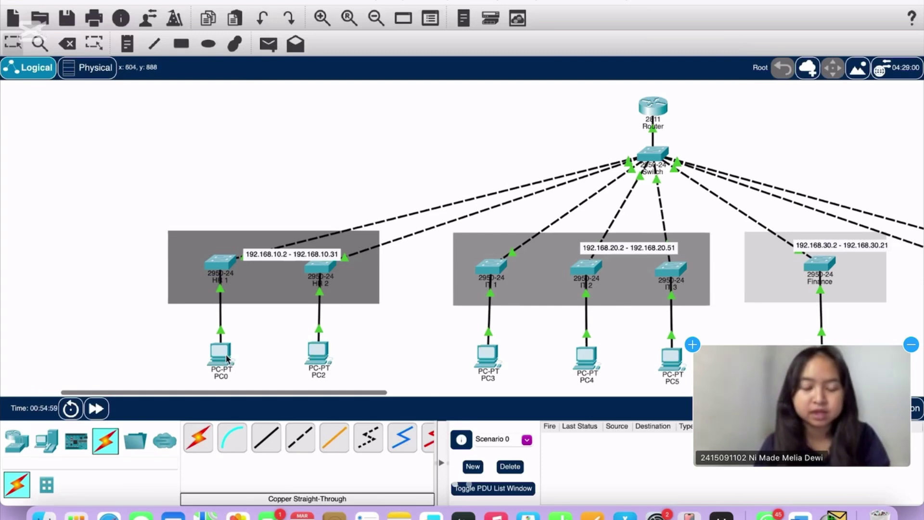
pyautogui.moveTo(227, 357)
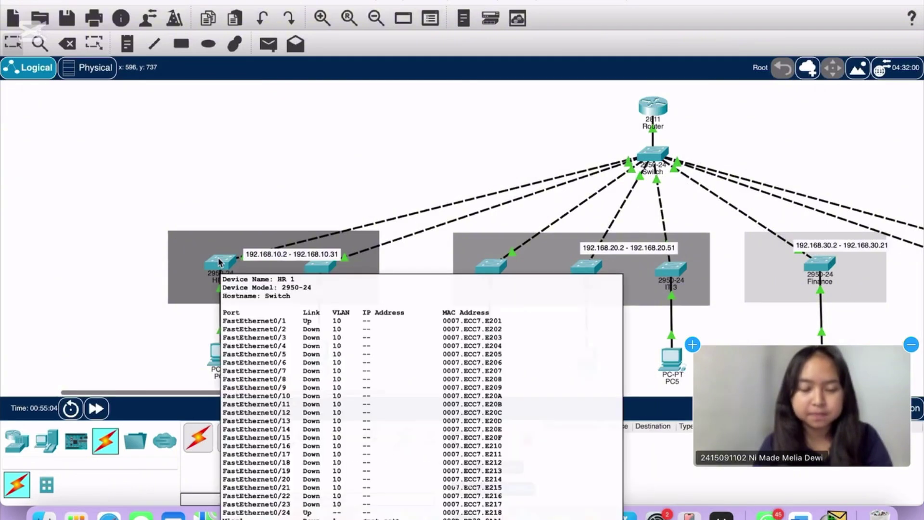
pyautogui.click(221, 263)
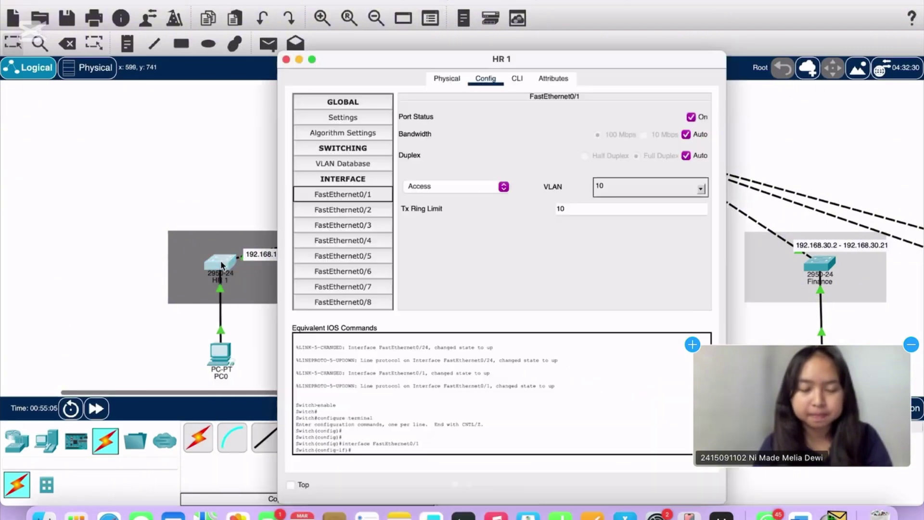
pyautogui.click(204, 166)
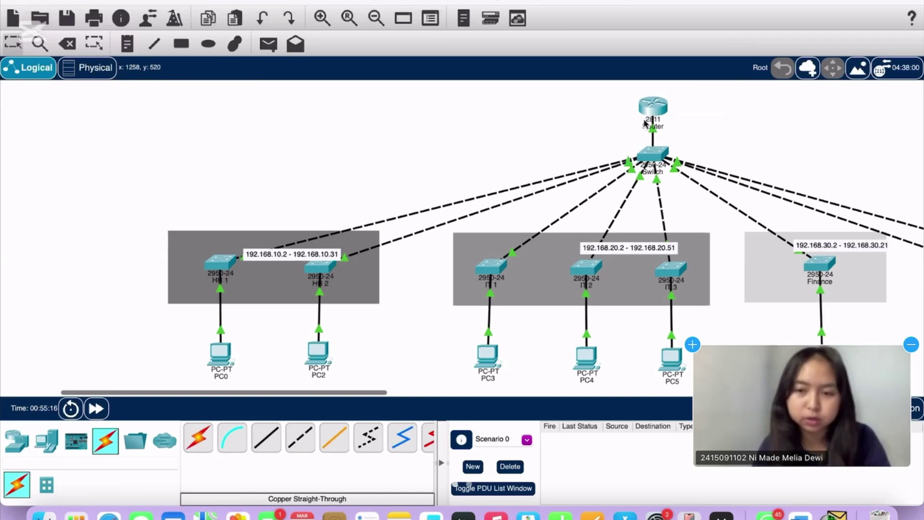
# Review the HR 1 switch's interface list through FastEthernet0/24
pyautogui.click(208, 271)
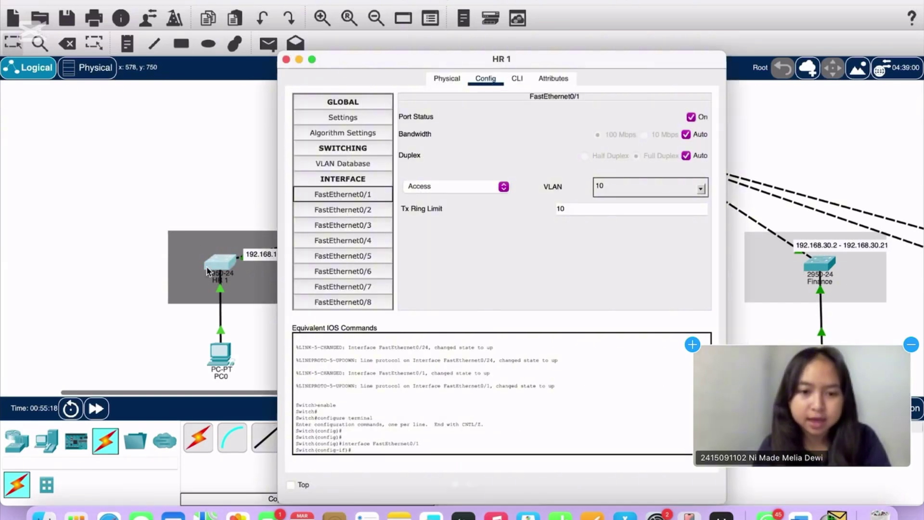
pyautogui.scroll(-5, 308, 234)
pyautogui.scroll(-4, 309, 232)
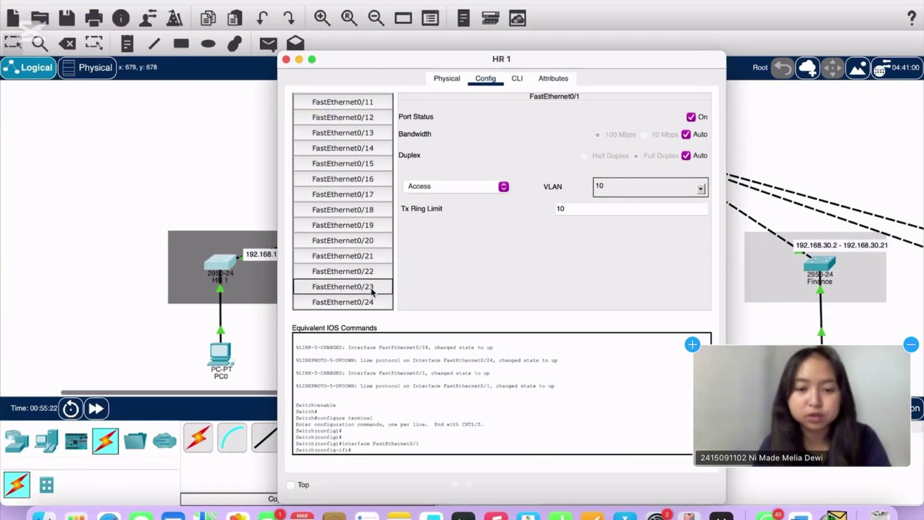
pyautogui.click(246, 199)
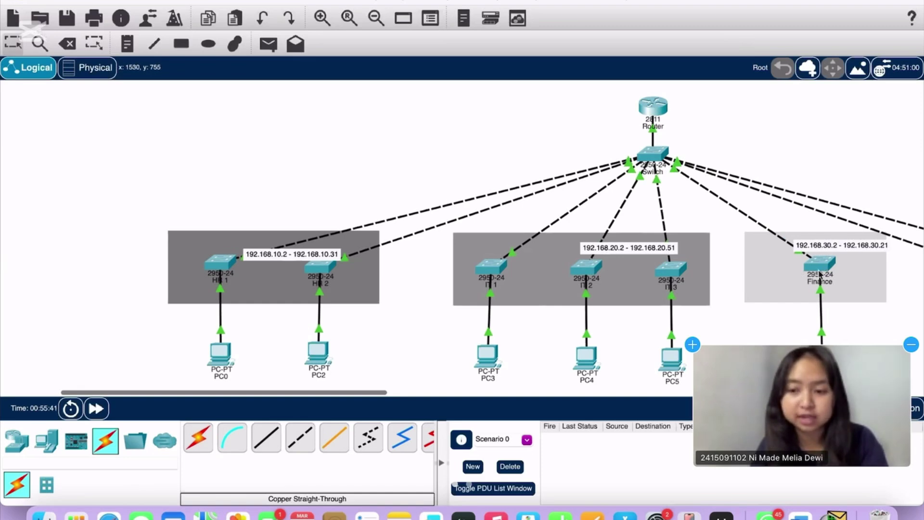
pyautogui.moveTo(820, 274)
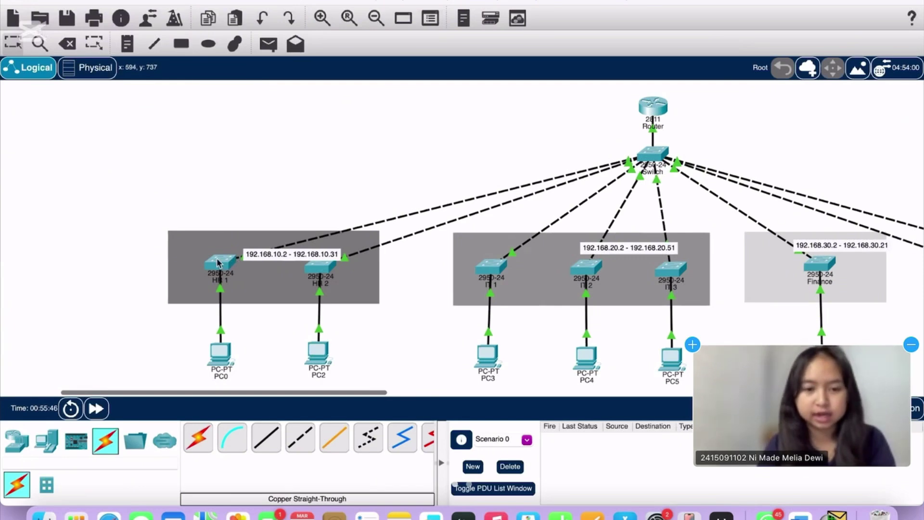
# Revisit the HR 1 switch's FastEthernet0/1 settings and view its IOS command line
pyautogui.click(235, 261)
pyautogui.scroll(-3, 355, 192)
pyautogui.scroll(5, 355, 193)
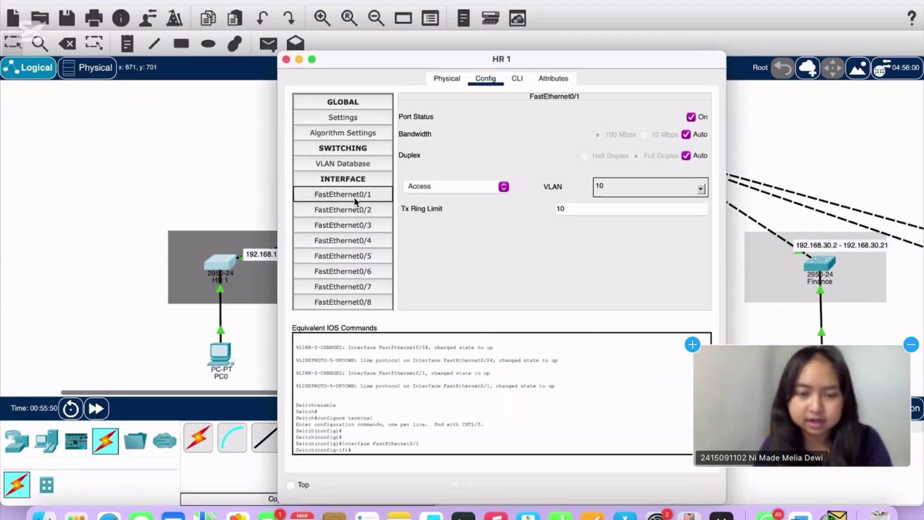
pyautogui.click(357, 196)
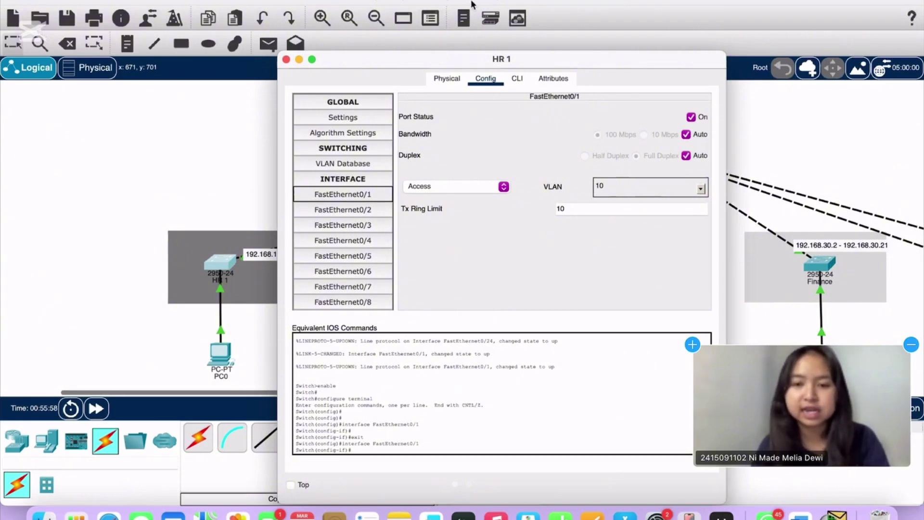
pyautogui.click(518, 79)
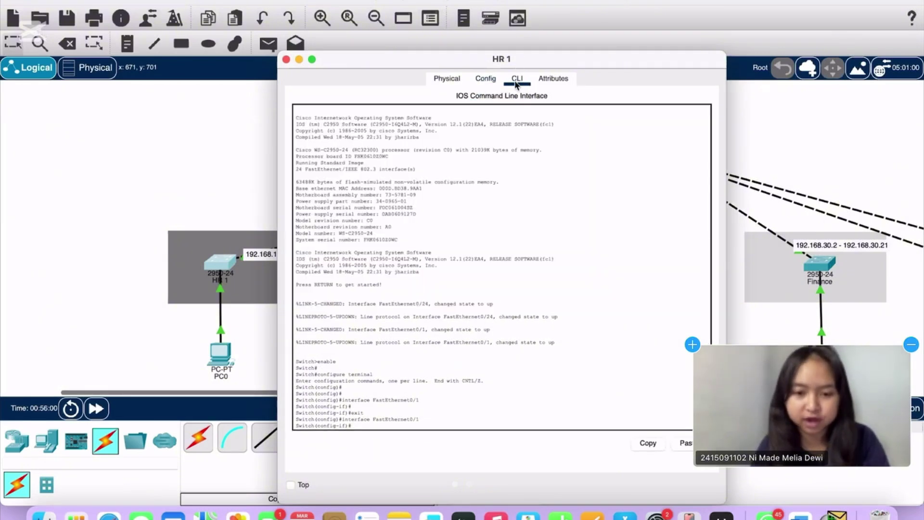
# Switch to the report in Microsoft Word and find the section on configuring access mode and VLANs on the PC-connected switches
pyautogui.hotkey('ctrl', 'Right')
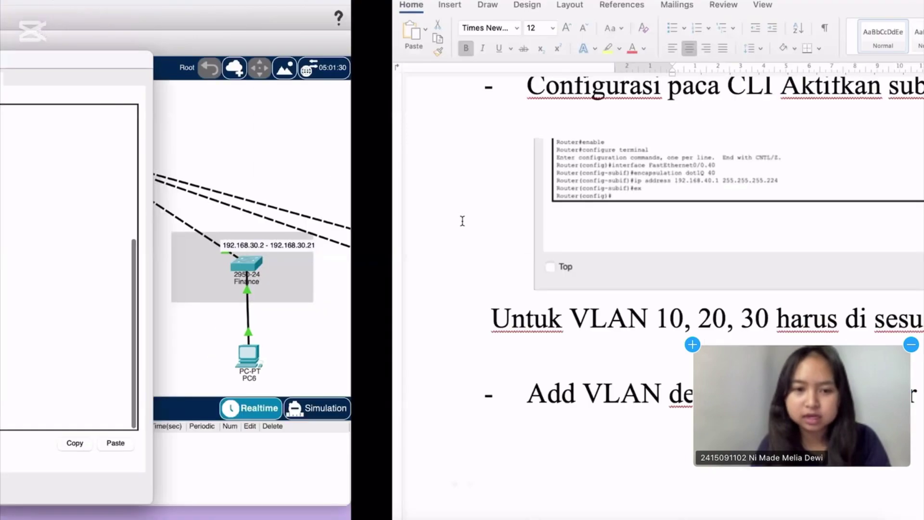
pyautogui.scroll(-15, 426, 306)
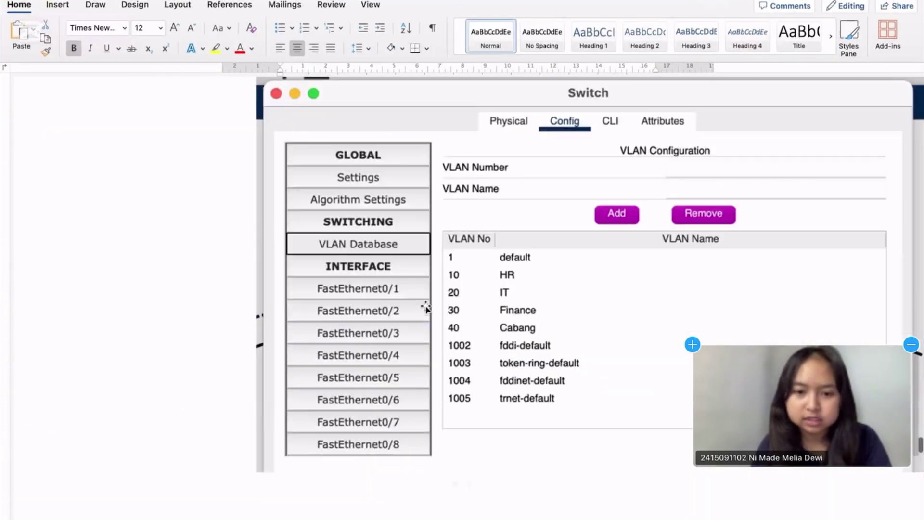
pyautogui.scroll(-8, 426, 309)
pyautogui.scroll(2, 426, 308)
pyautogui.scroll(-4, 424, 307)
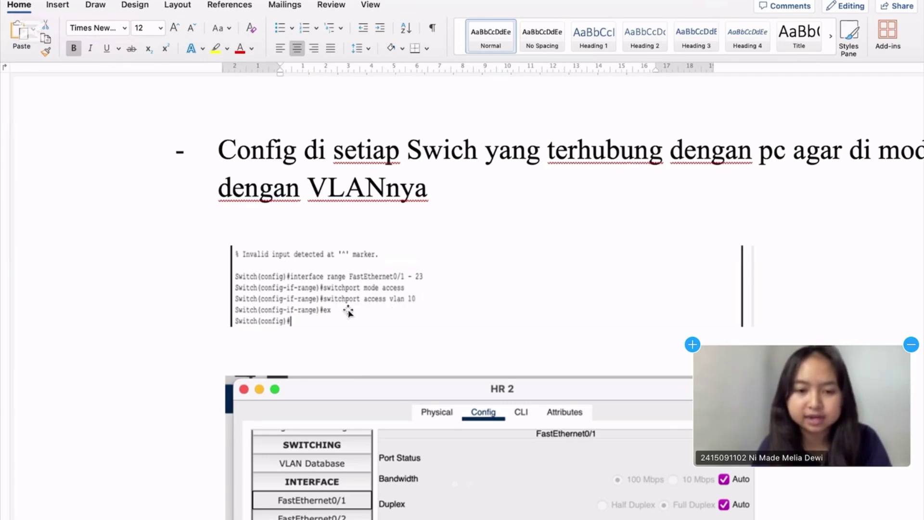
# Return to Packet Tracer and examine PC0's gateway settings and its static IP configuration
pyautogui.hotkey('ctrl', 'Left')
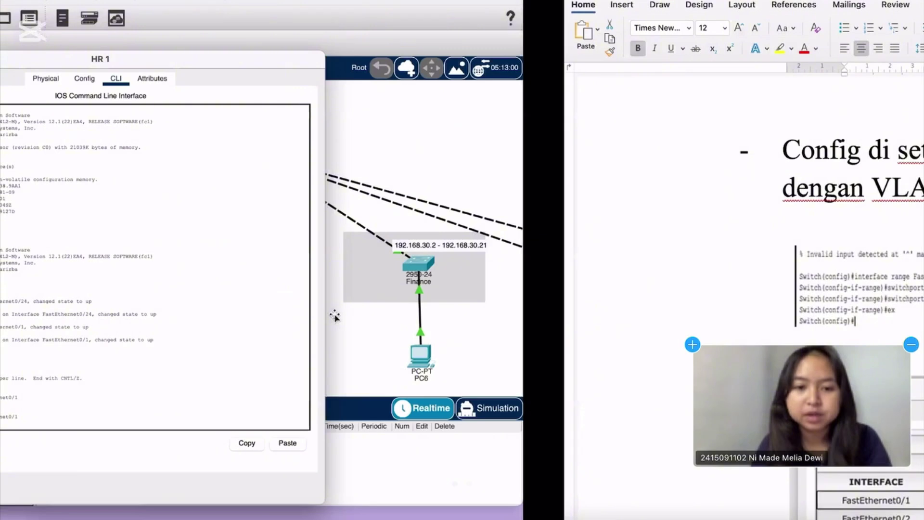
pyautogui.click(238, 150)
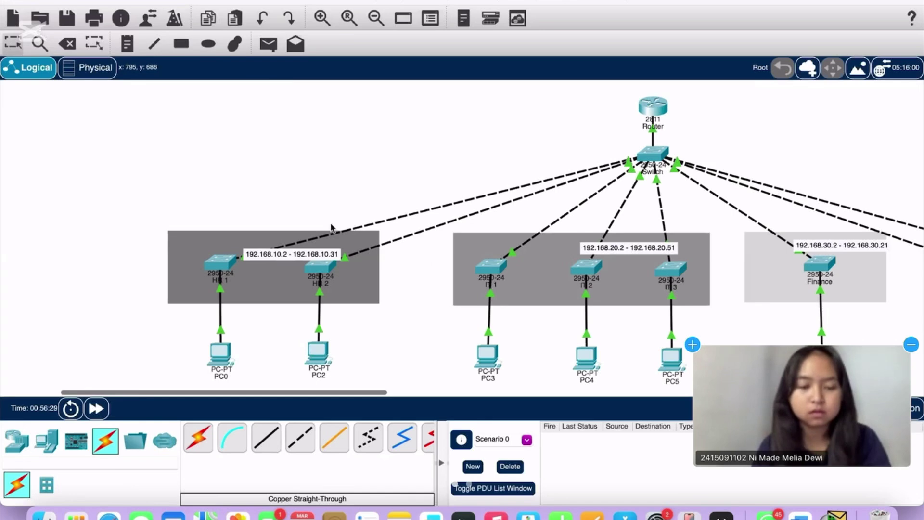
pyautogui.click(219, 352)
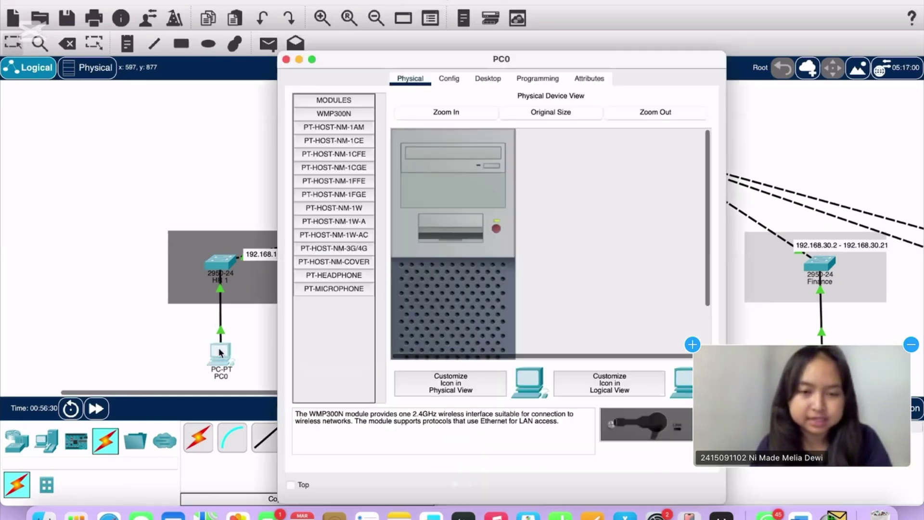
pyautogui.click(443, 82)
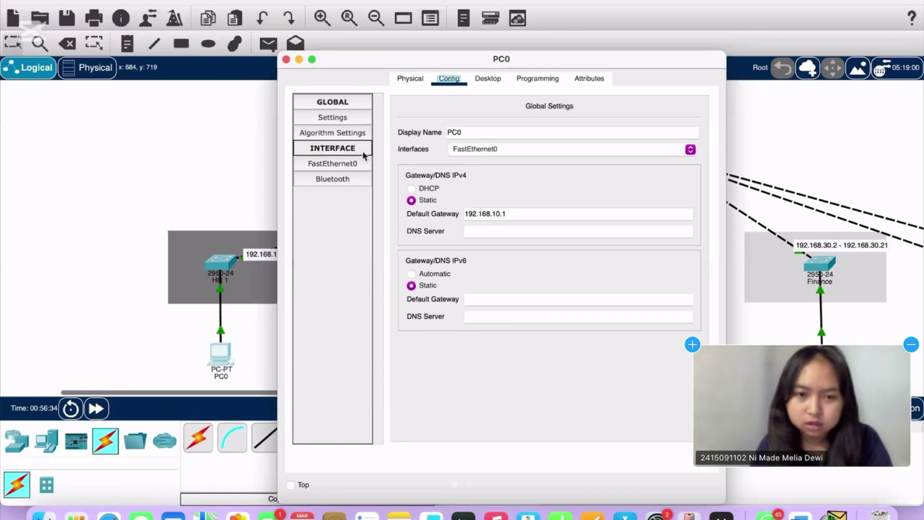
pyautogui.click(490, 77)
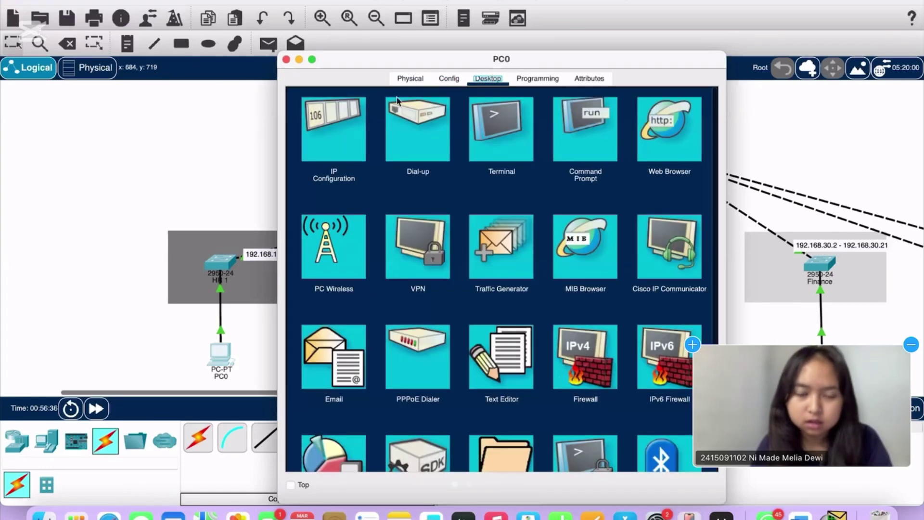
pyautogui.click(349, 118)
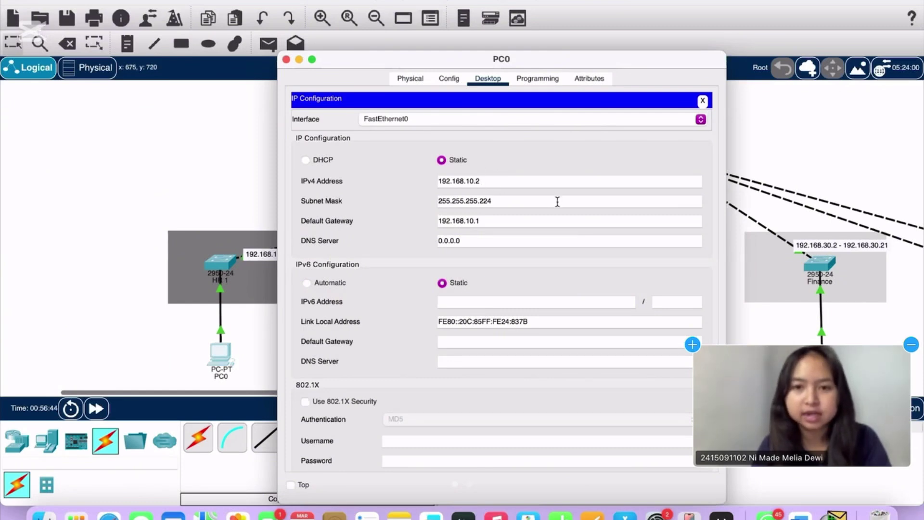
pyautogui.click(215, 182)
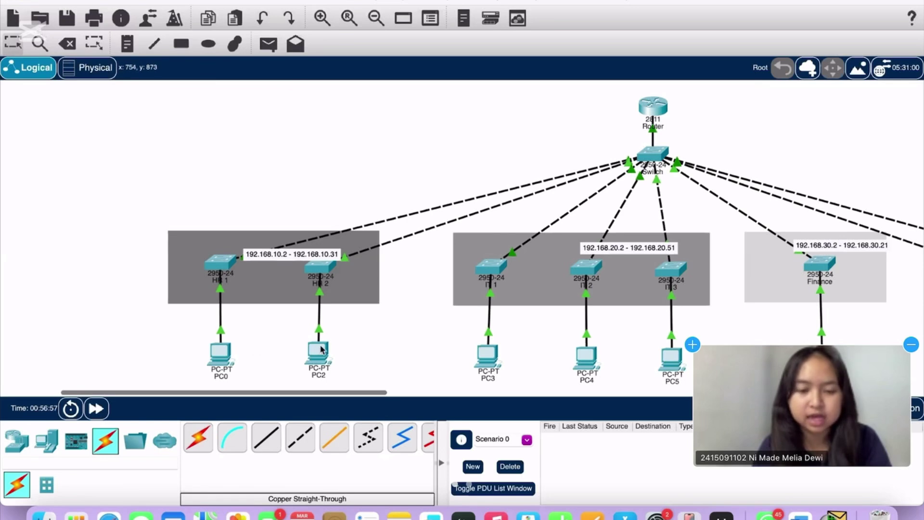
# Switch to the presentation in Safari showing the SKENARIO slide
pyautogui.moveTo(320, 354)
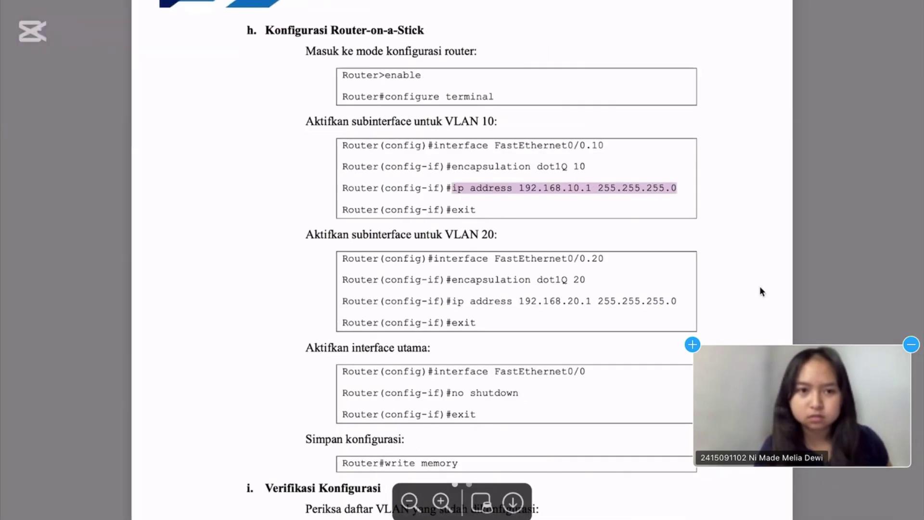
pyautogui.hotkey('ctrl', 'Up')
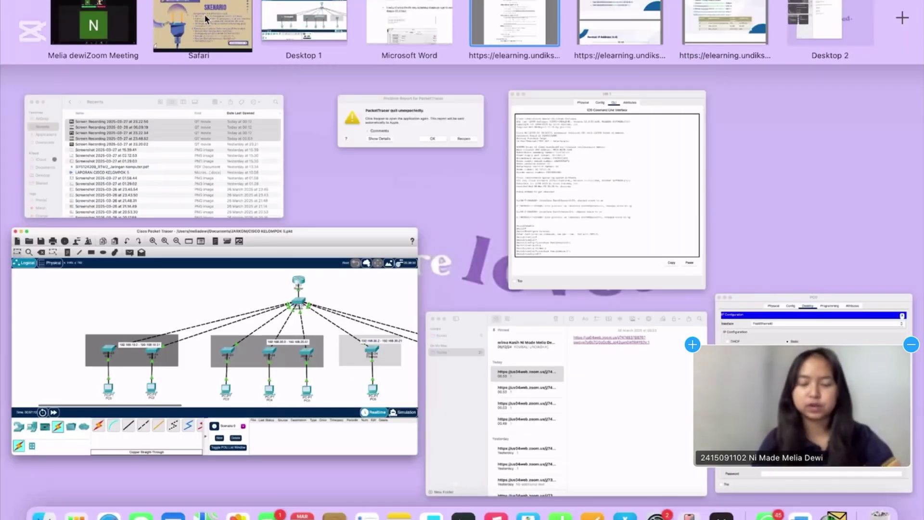
pyautogui.click(205, 17)
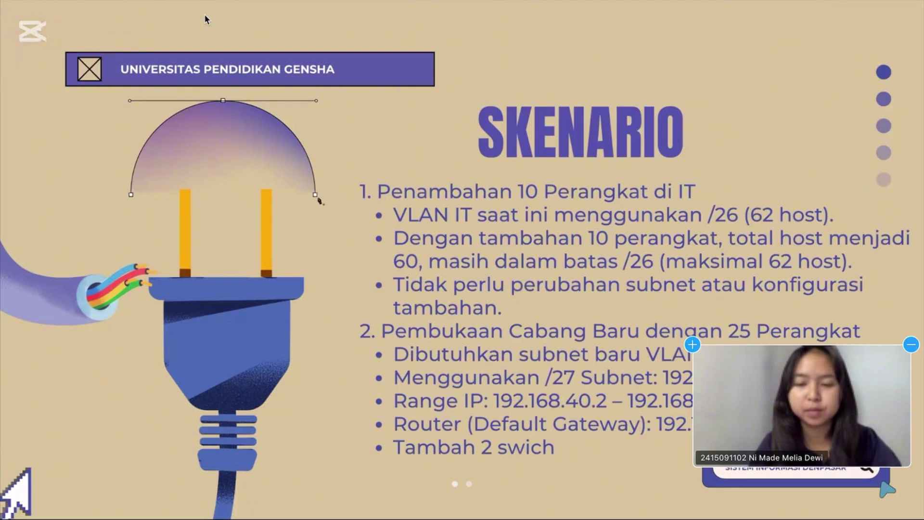